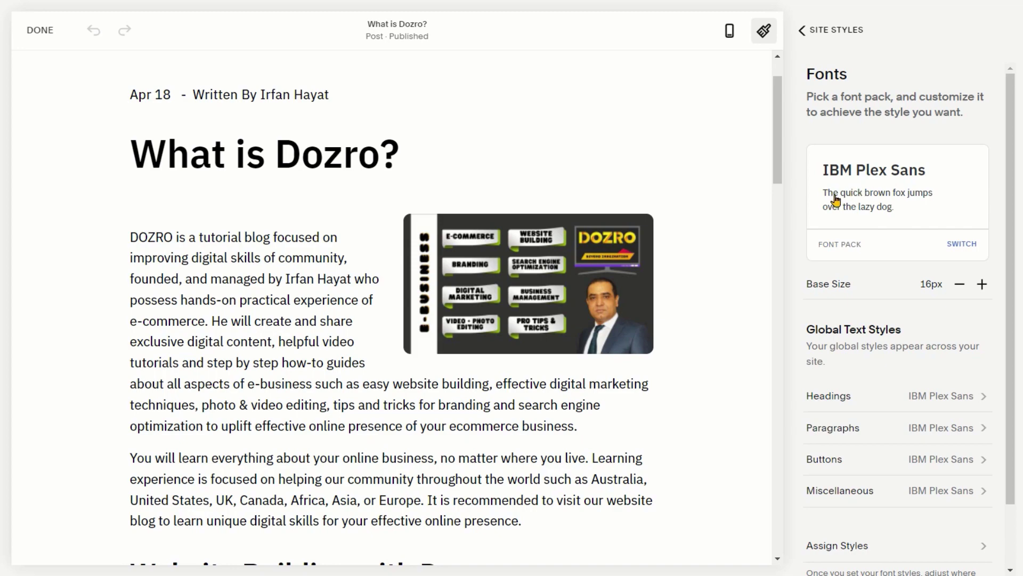
scroll(654, 249, down, 5)
scroll(654, 249, down, 3)
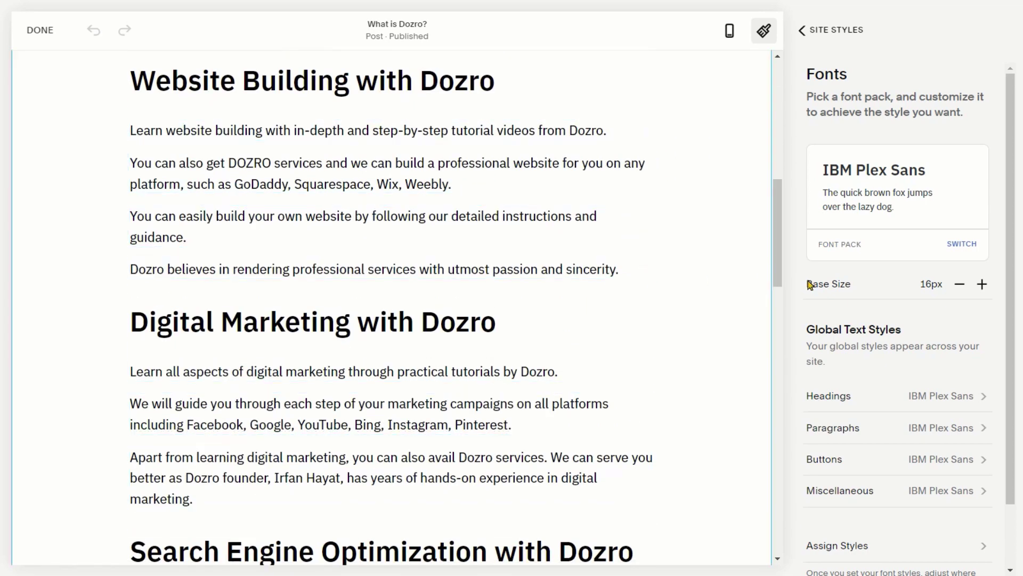
scroll(606, 253, down, 3)
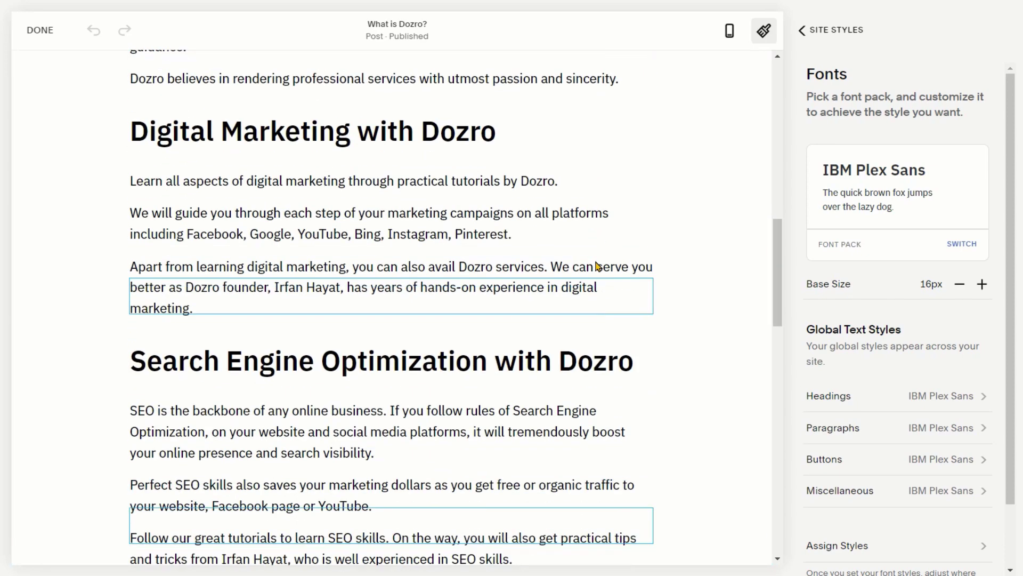
scroll(540, 254, down, 2)
scroll(608, 231, up, 5)
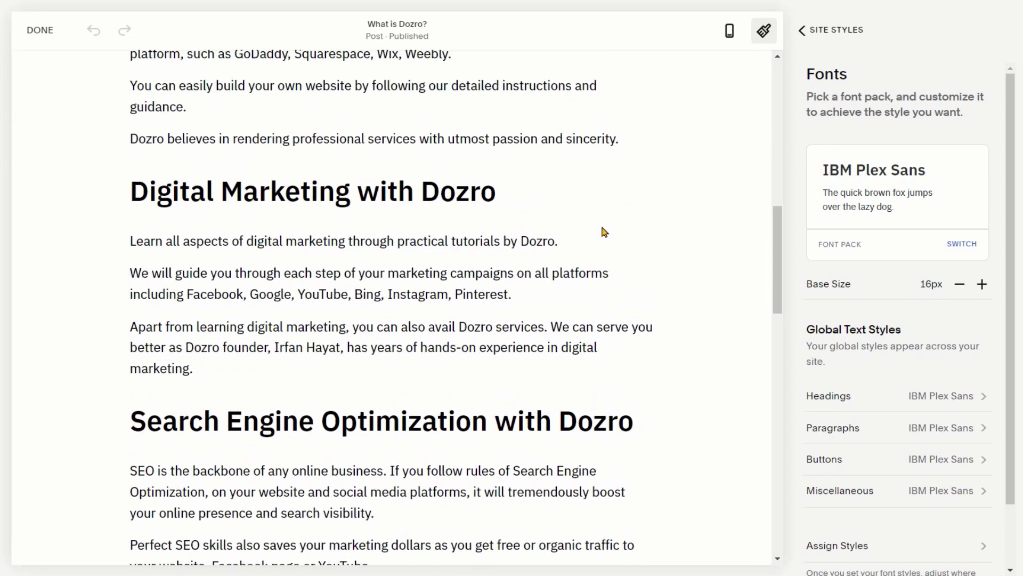
scroll(608, 233, up, 3)
scroll(886, 349, down, 2)
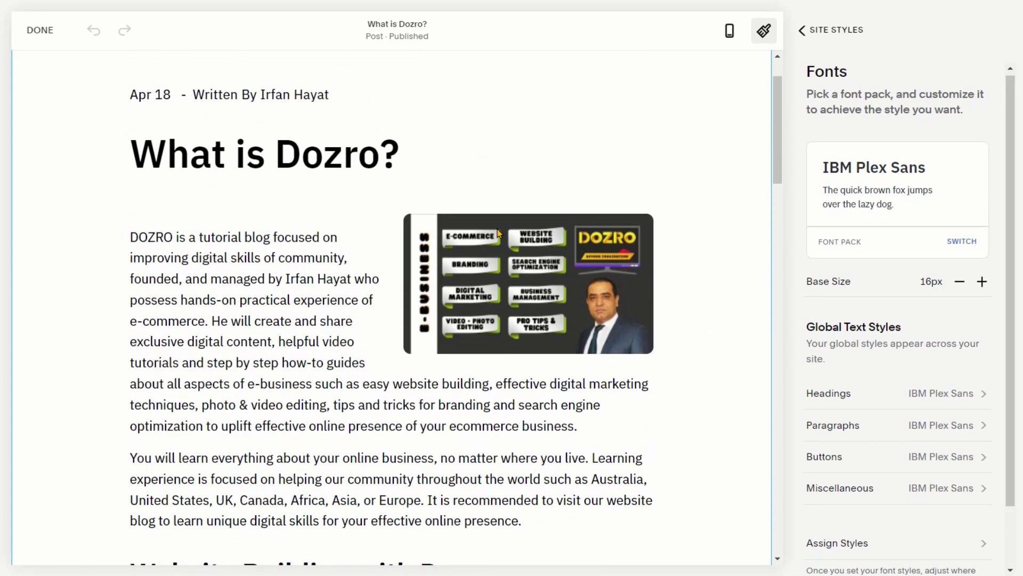
scroll(498, 233, up, 2)
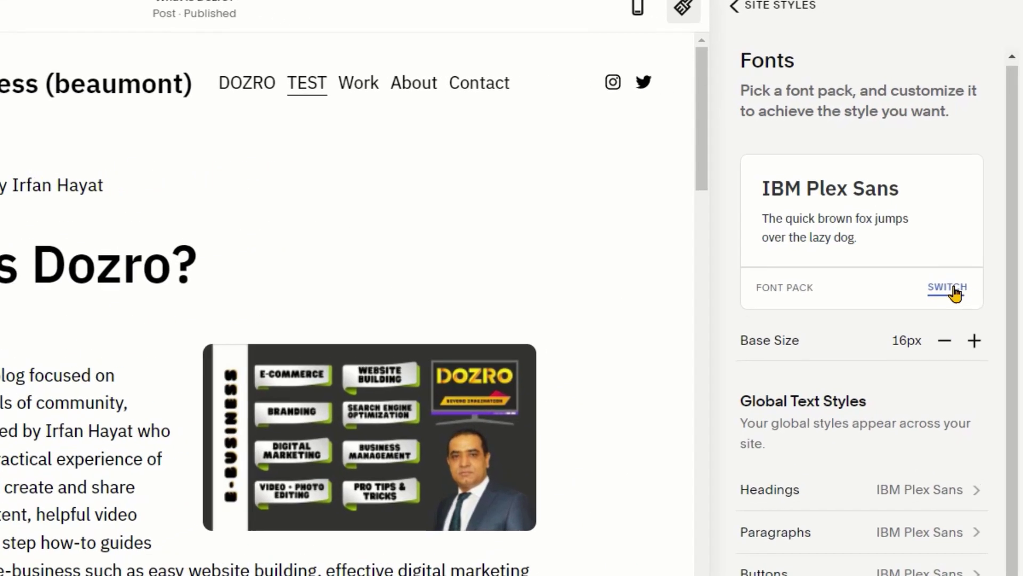
Open the font pack list and browse the Serif, Sans-serif and Mixed packs
click(938, 321)
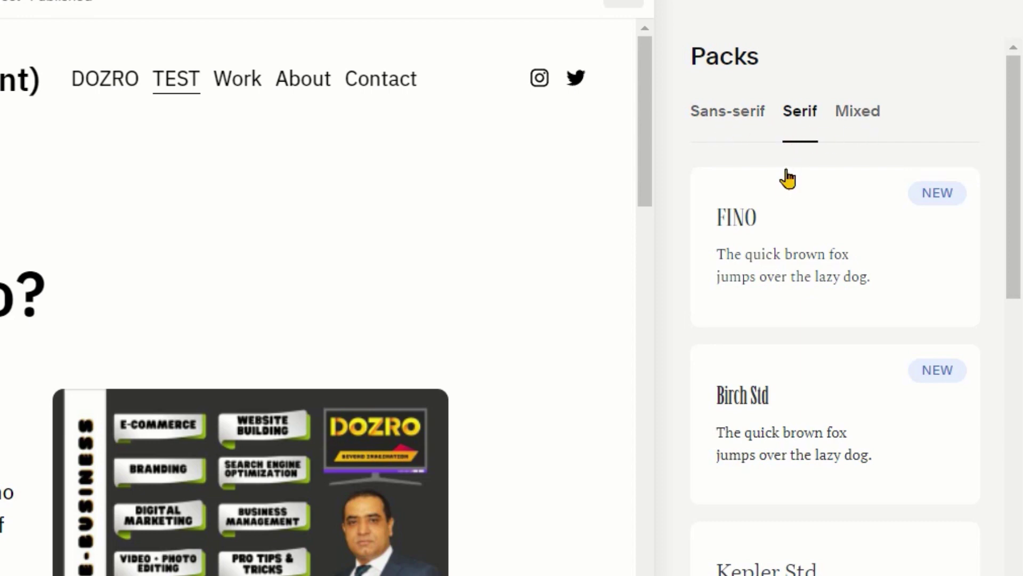
click(787, 230)
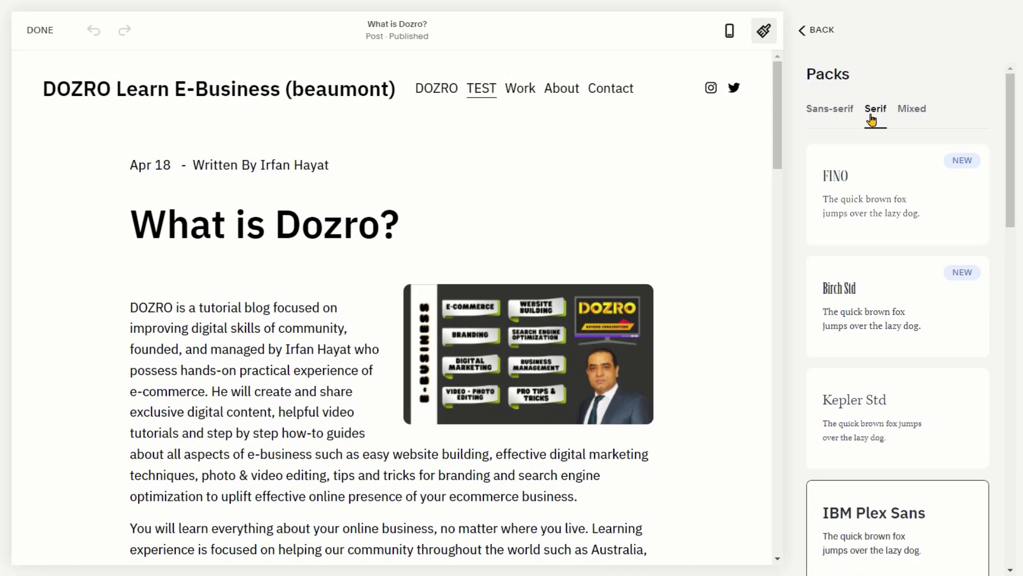
click(832, 112)
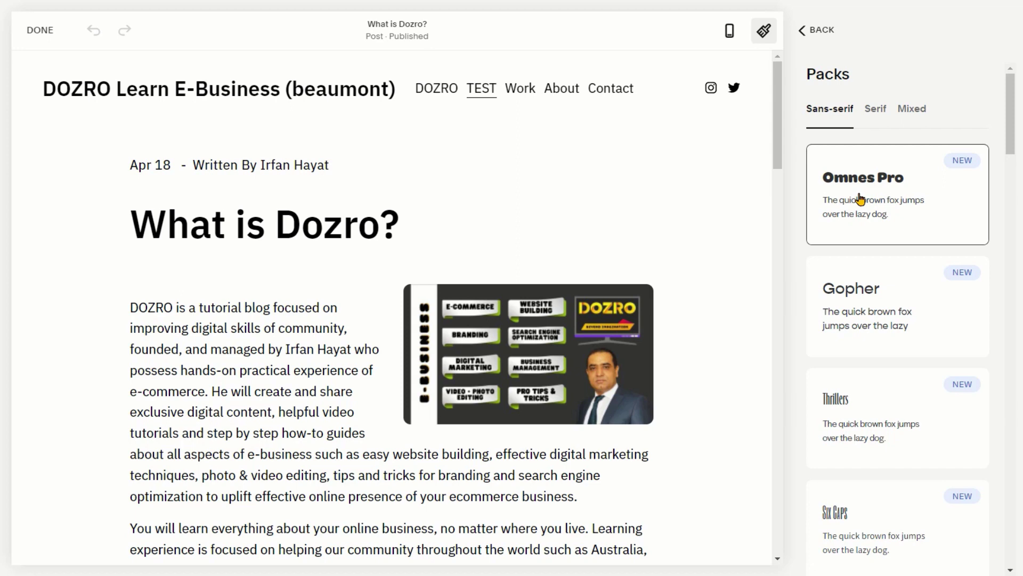
click(912, 108)
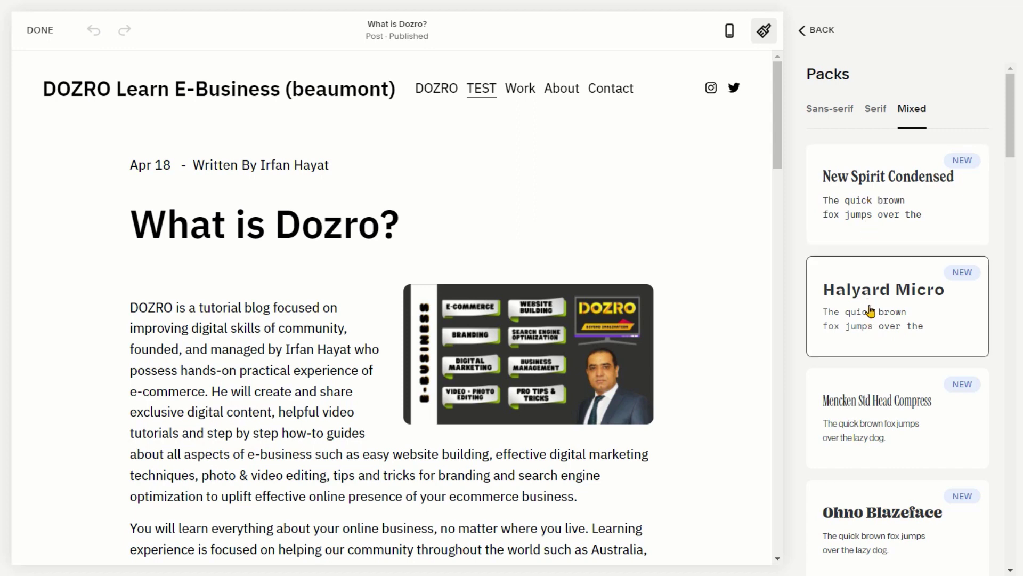
scroll(867, 303, down, 2)
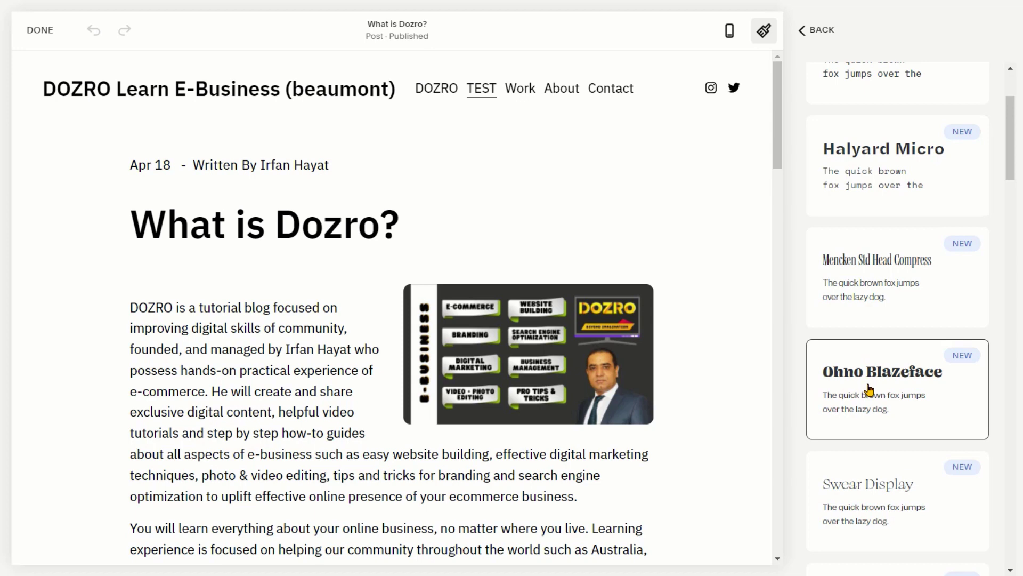
scroll(871, 352, up, 2)
scroll(884, 271, up, 1)
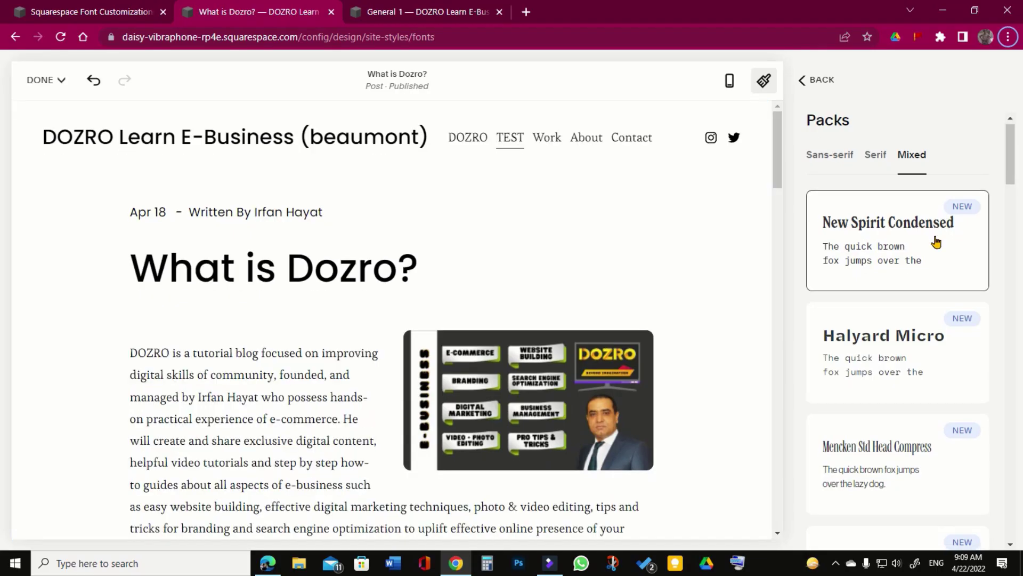
scroll(937, 241, down, 3)
scroll(934, 256, down, 4)
scroll(930, 304, down, 3)
scroll(931, 320, down, 3)
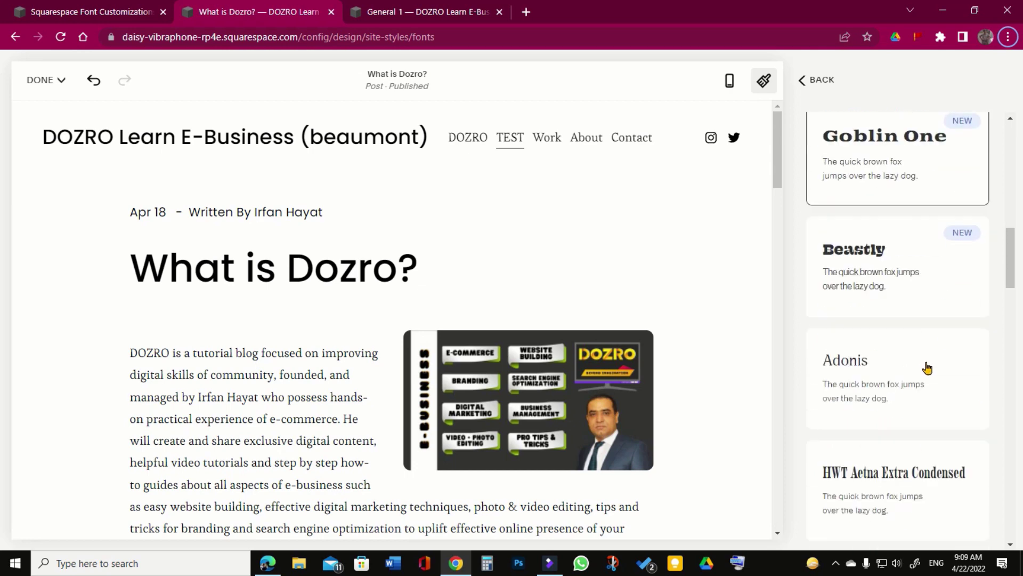
scroll(929, 345, down, 2)
scroll(928, 360, down, 3)
scroll(928, 368, down, 3)
scroll(927, 368, down, 3)
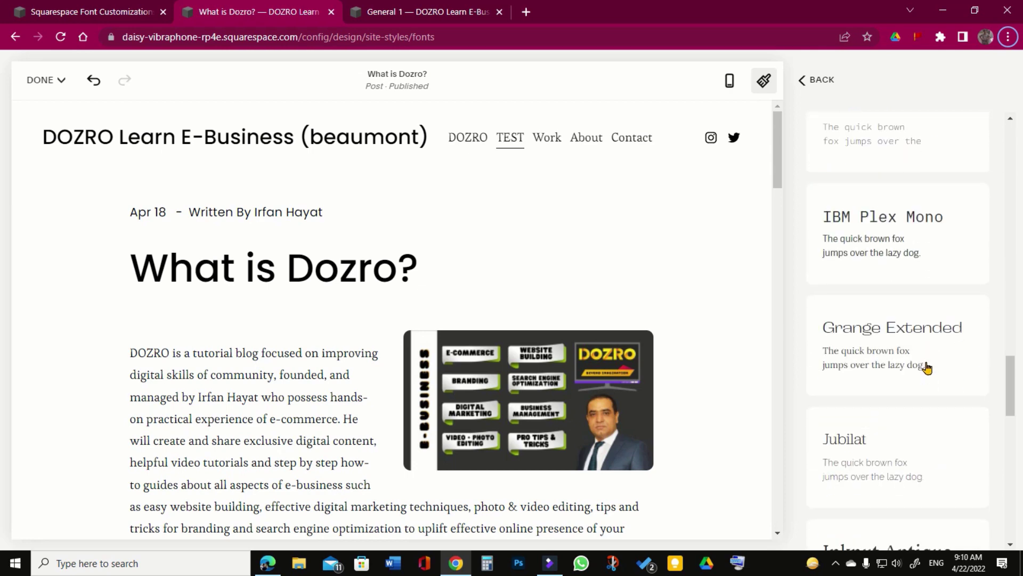
scroll(928, 368, down, 3)
scroll(927, 370, down, 2)
scroll(928, 372, down, 1)
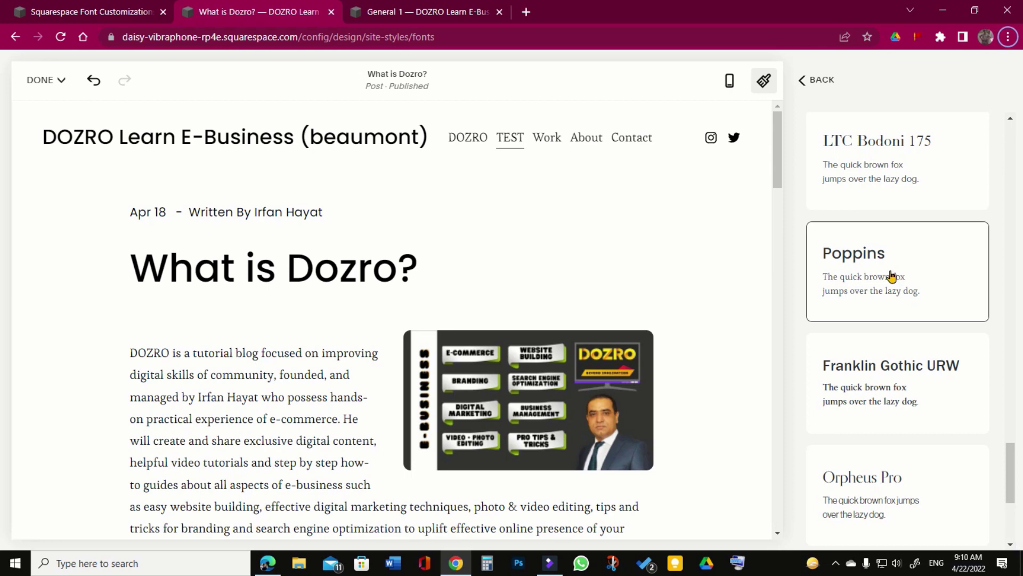
Apply the Poppins pack with Esteban paragraphs, then reopen the font pack list
click(857, 272)
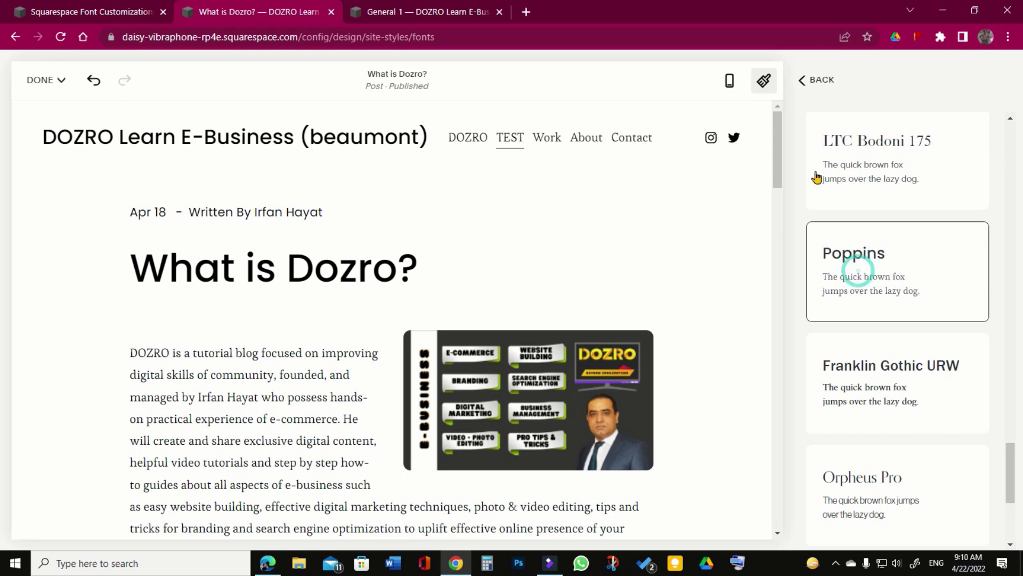
click(803, 79)
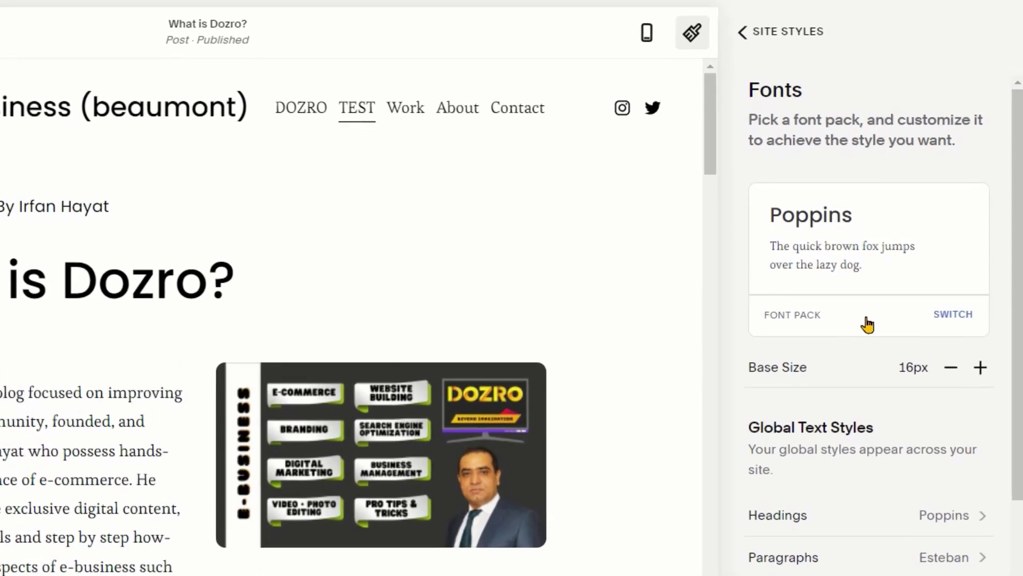
scroll(882, 284, down, 2)
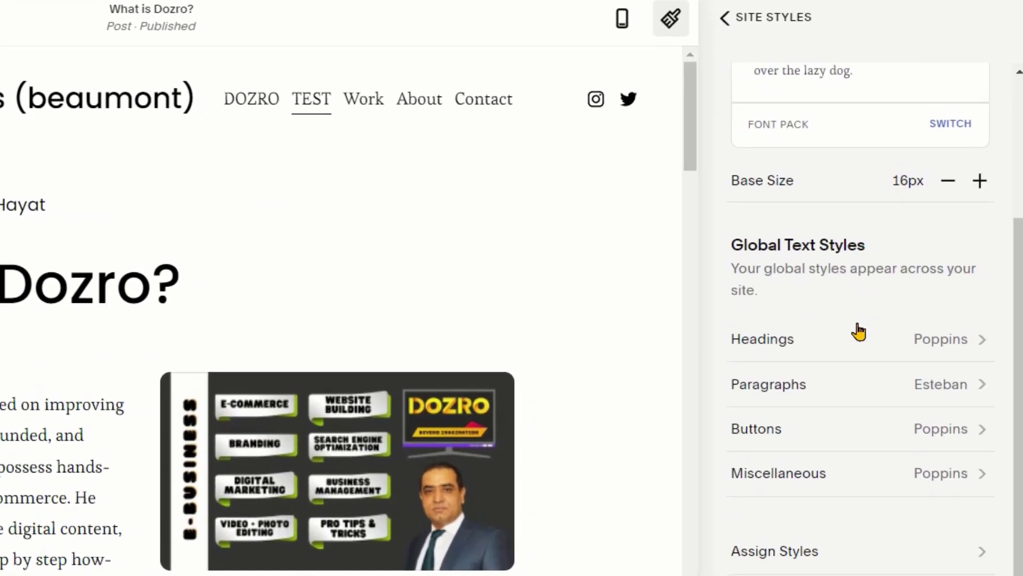
scroll(882, 284, up, 2)
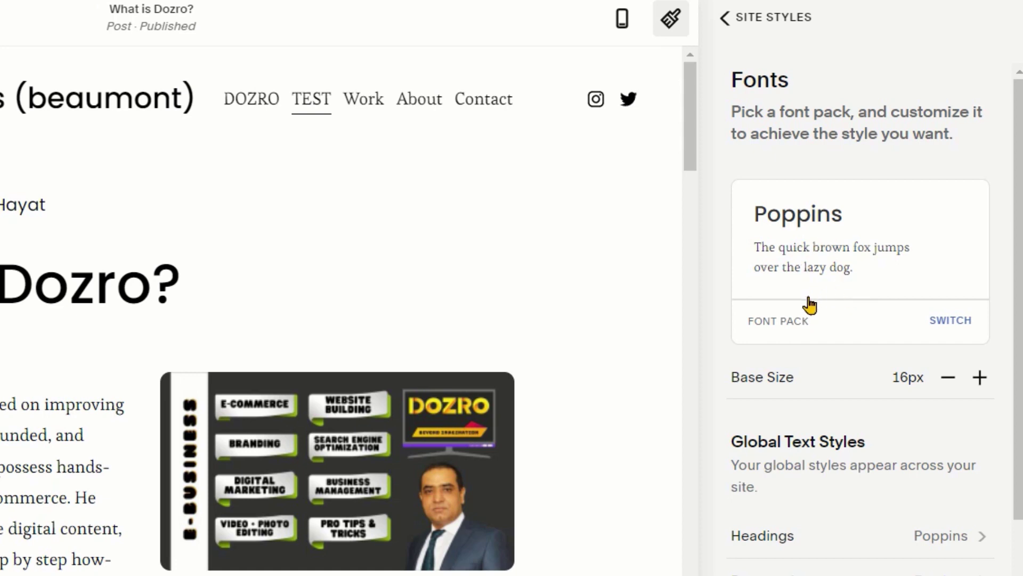
scroll(863, 368, down, 2)
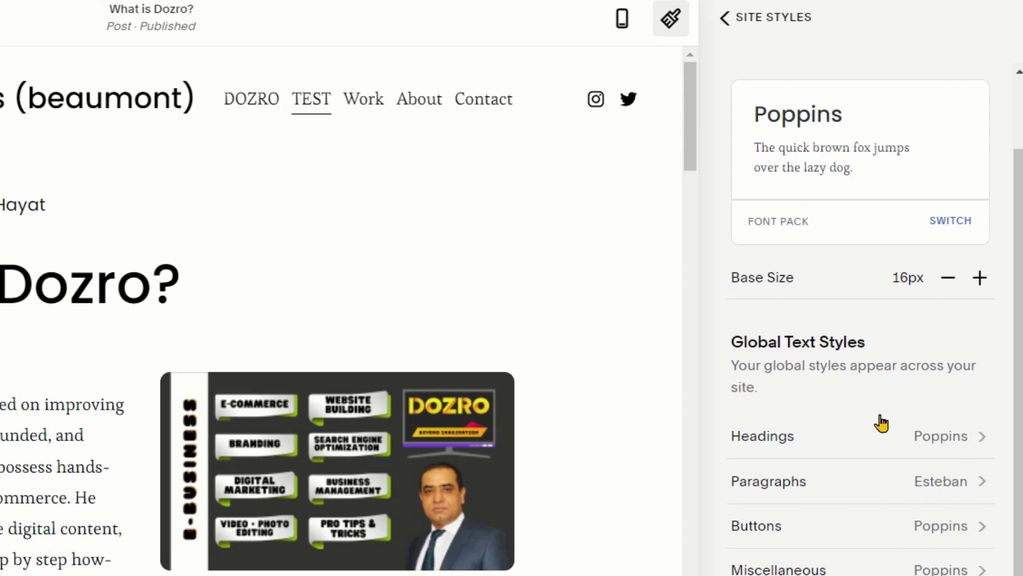
click(950, 221)
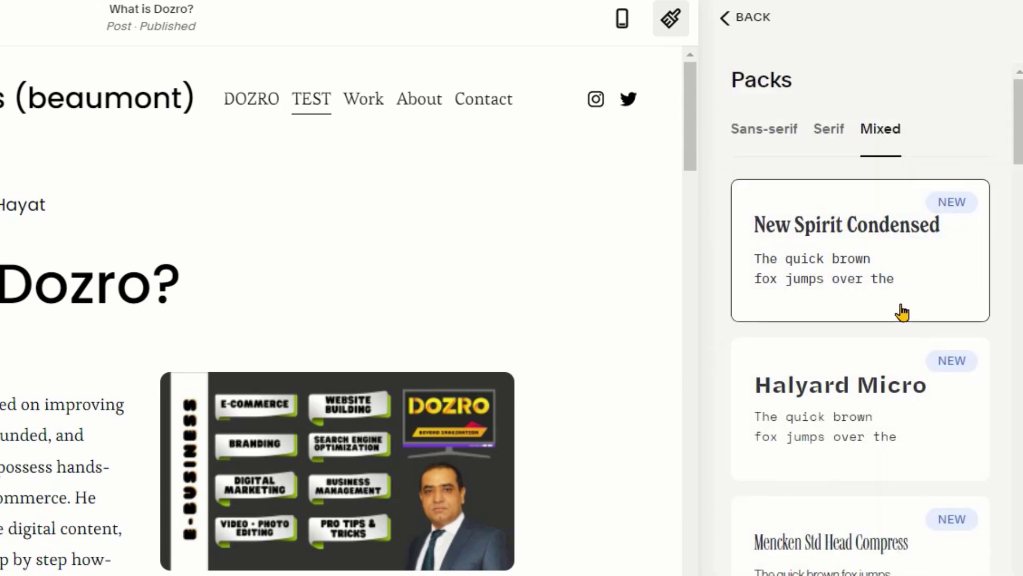
scroll(907, 320, down, 3)
scroll(907, 344, down, 2)
scroll(910, 366, down, 2)
scroll(910, 366, down, 3)
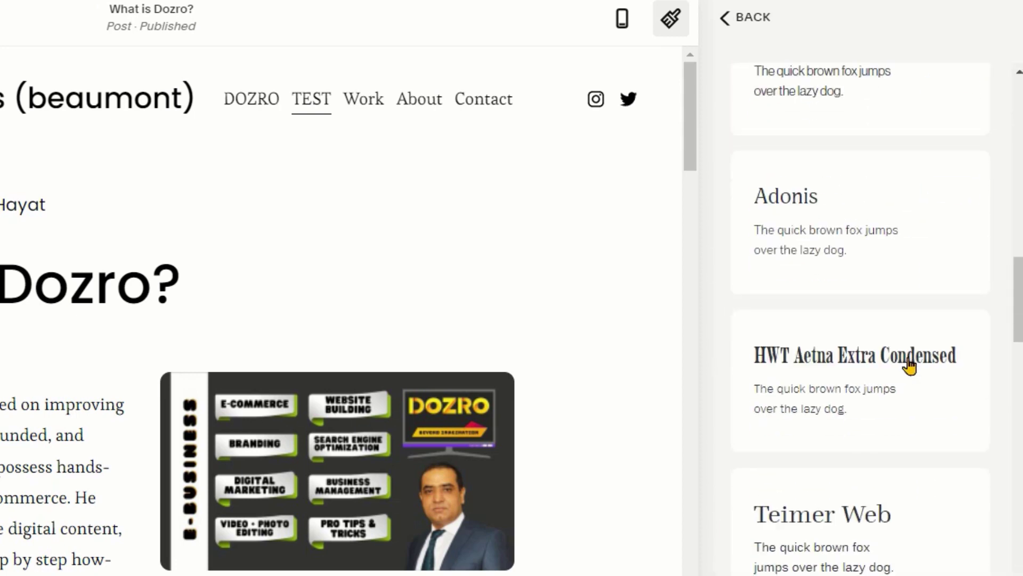
scroll(910, 367, down, 3)
click(859, 362)
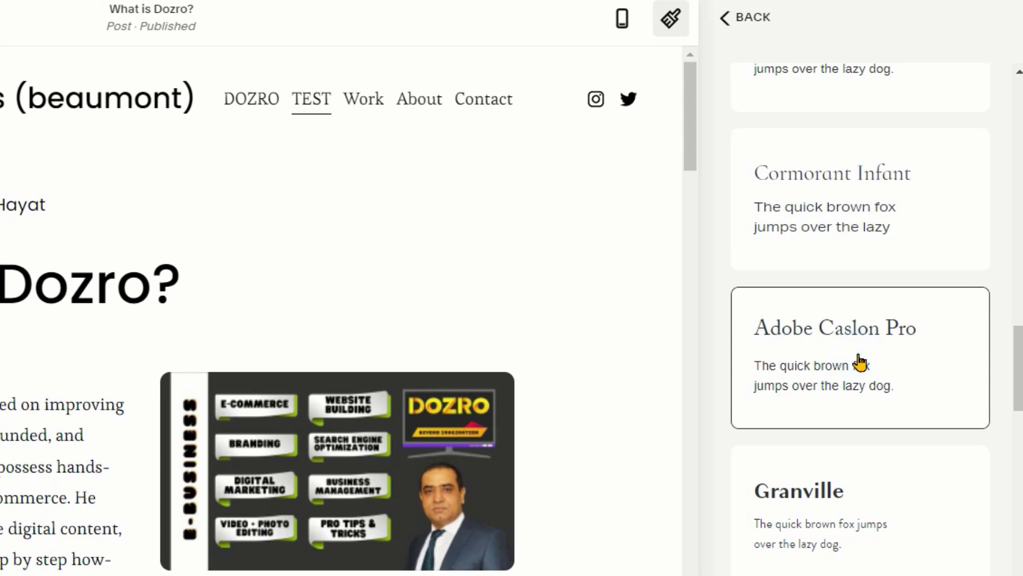
click(724, 17)
scroll(848, 360, down, 1)
scroll(848, 360, up, 1)
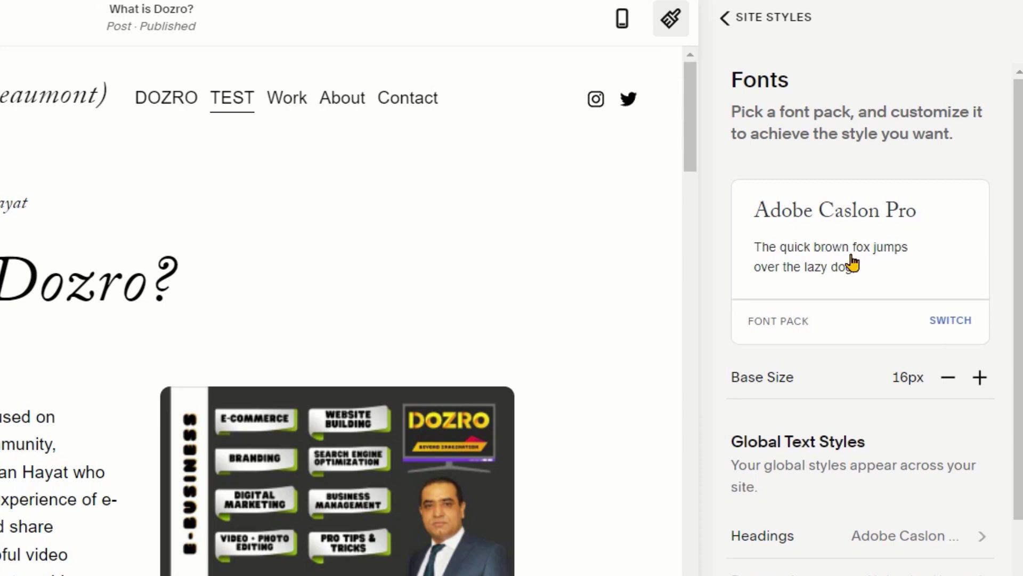
scroll(871, 322, down, 3)
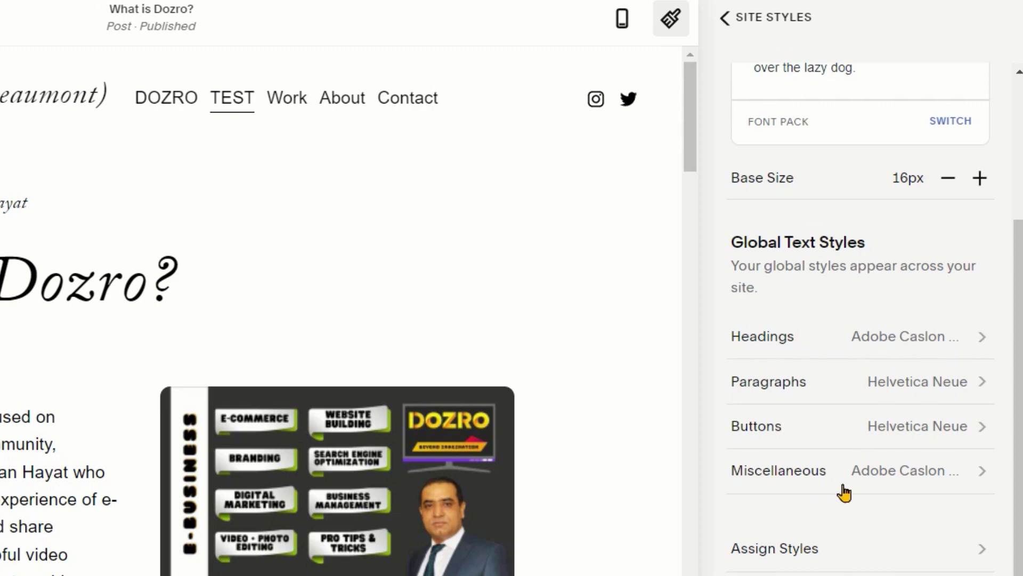
scroll(916, 492, down, 1)
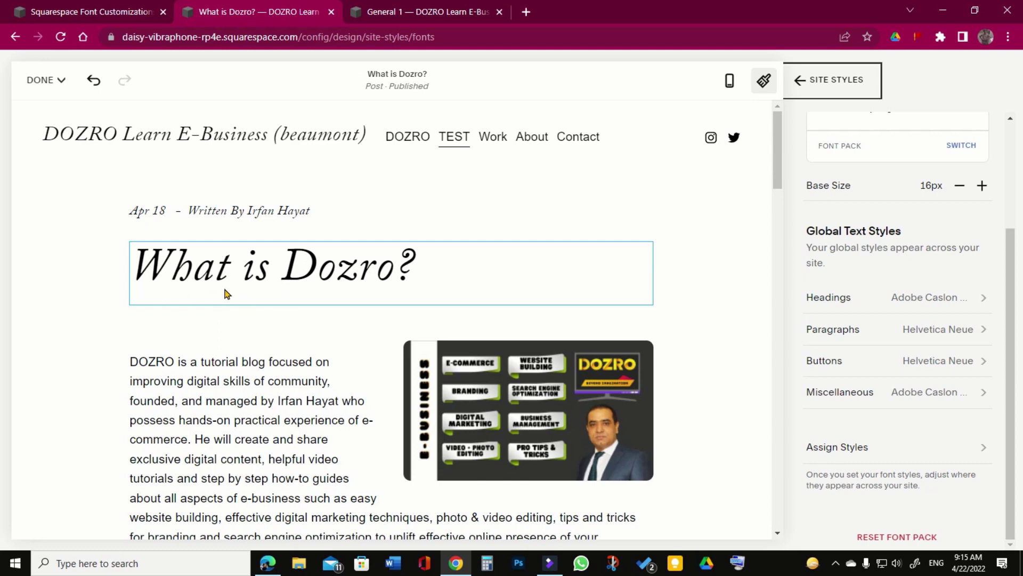
scroll(279, 291, down, 3)
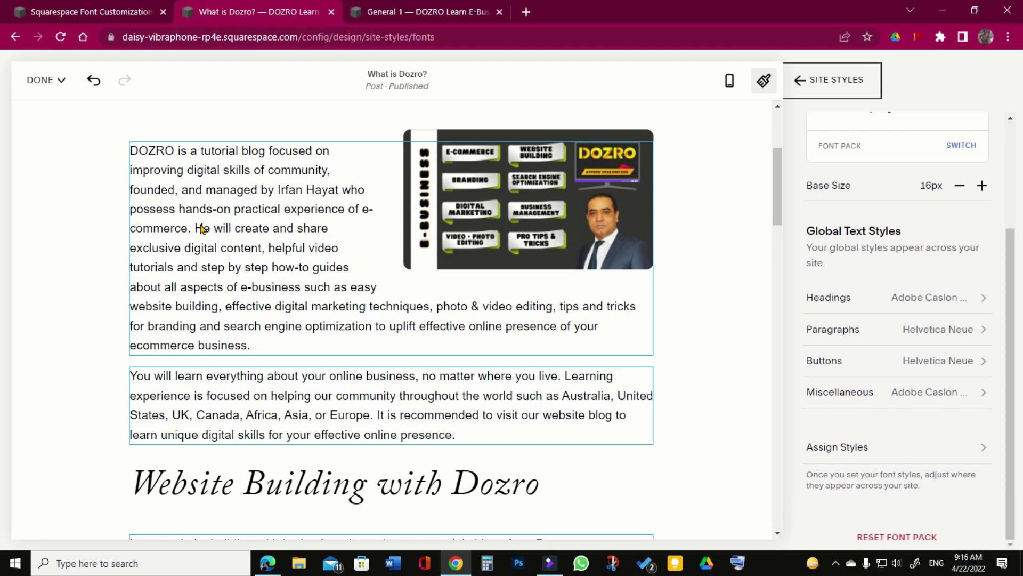
scroll(193, 234, up, 2)
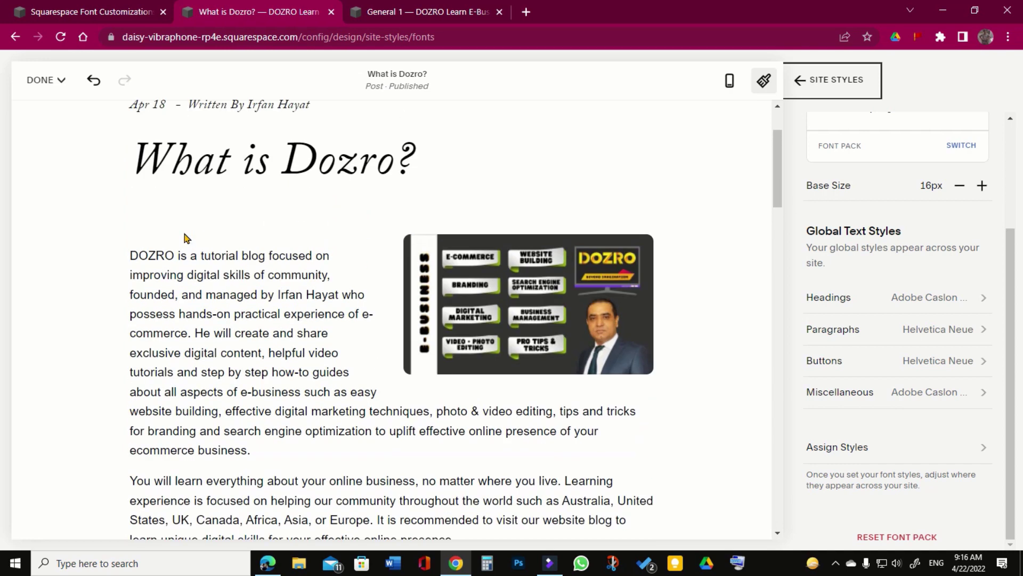
scroll(193, 234, up, 1)
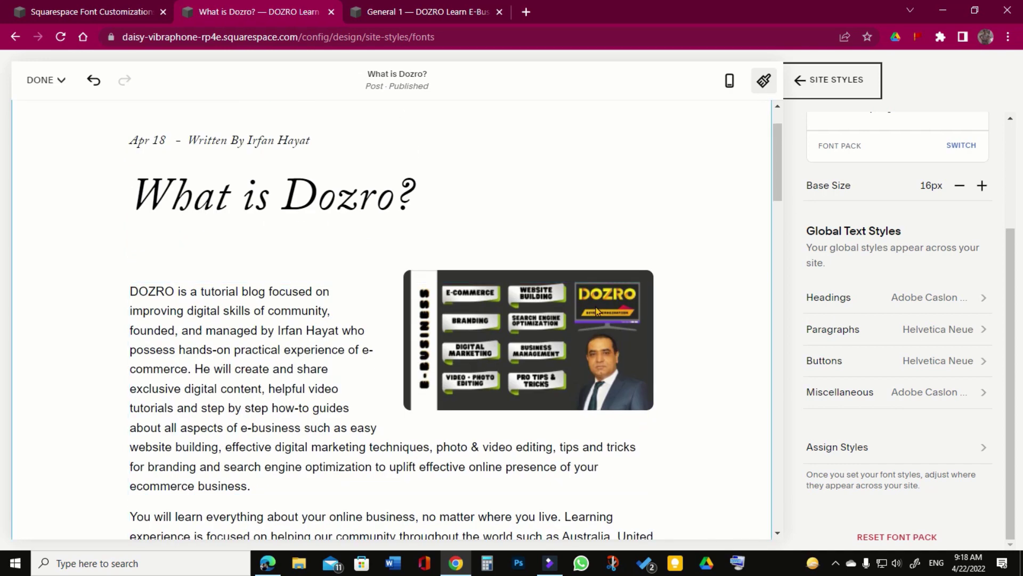
scroll(824, 299, up, 3)
scroll(864, 265, up, 1)
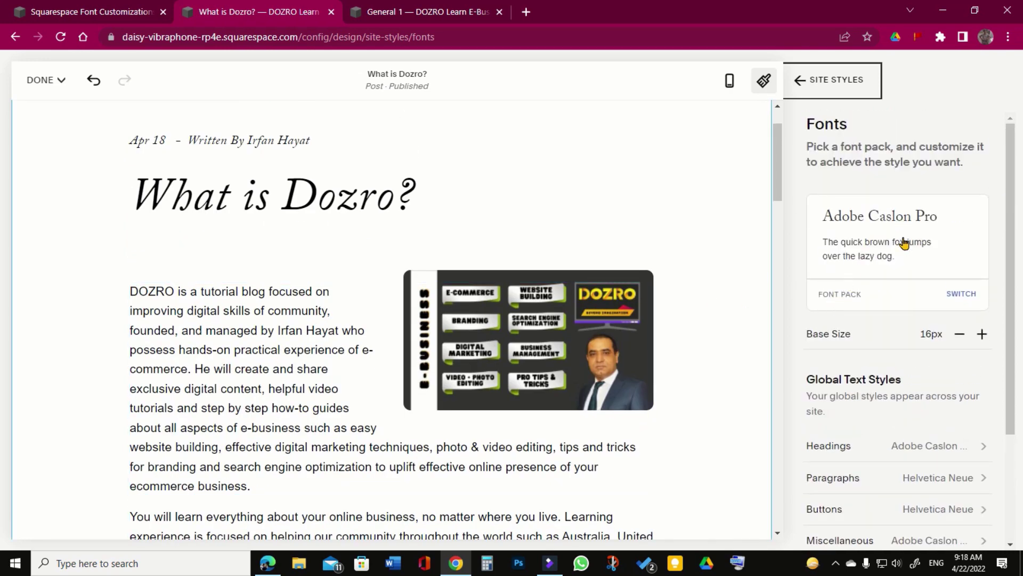
scroll(902, 288, down, 2)
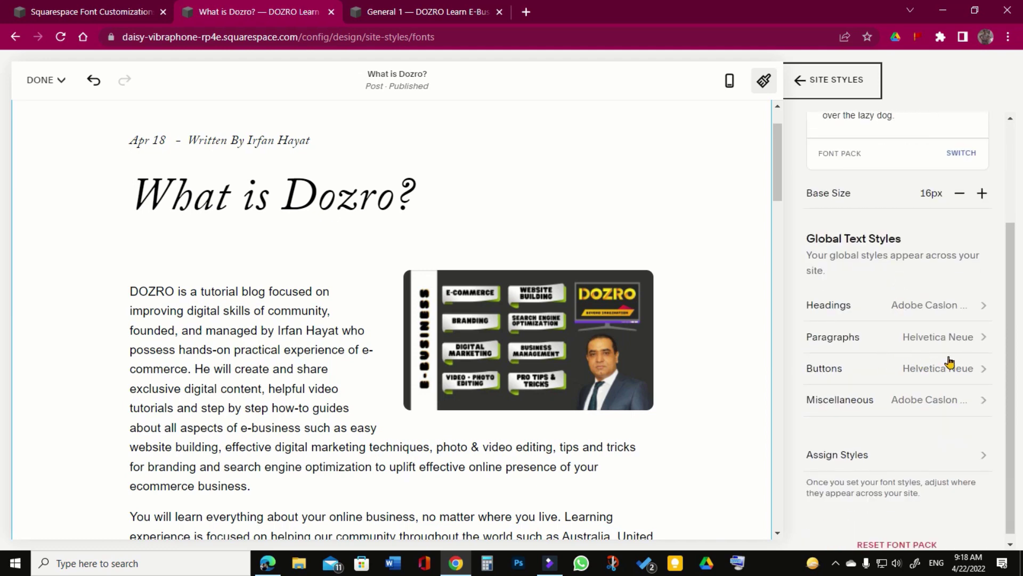
scroll(907, 376, up, 3)
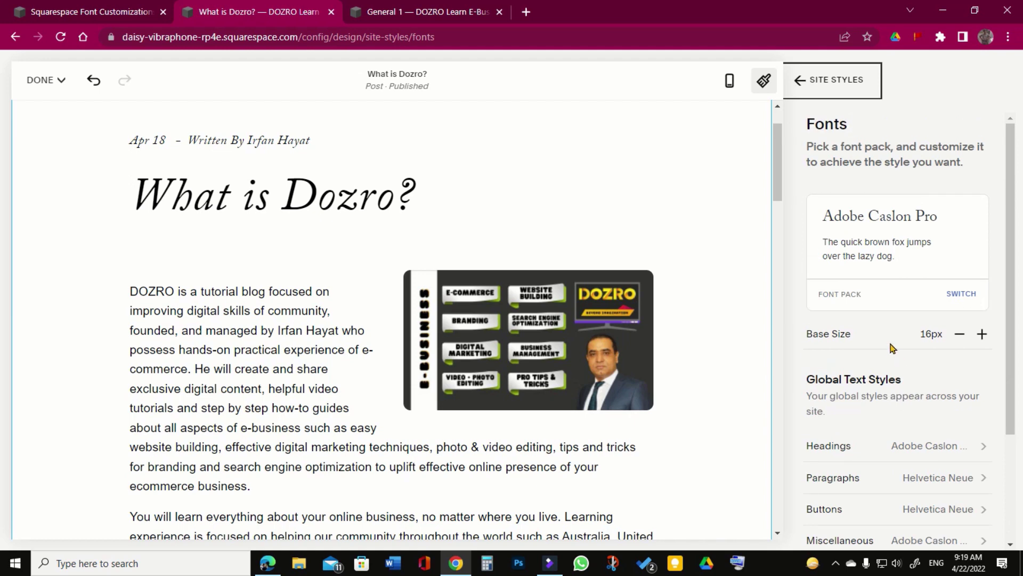
scroll(892, 347, down, 3)
scroll(893, 347, up, 1)
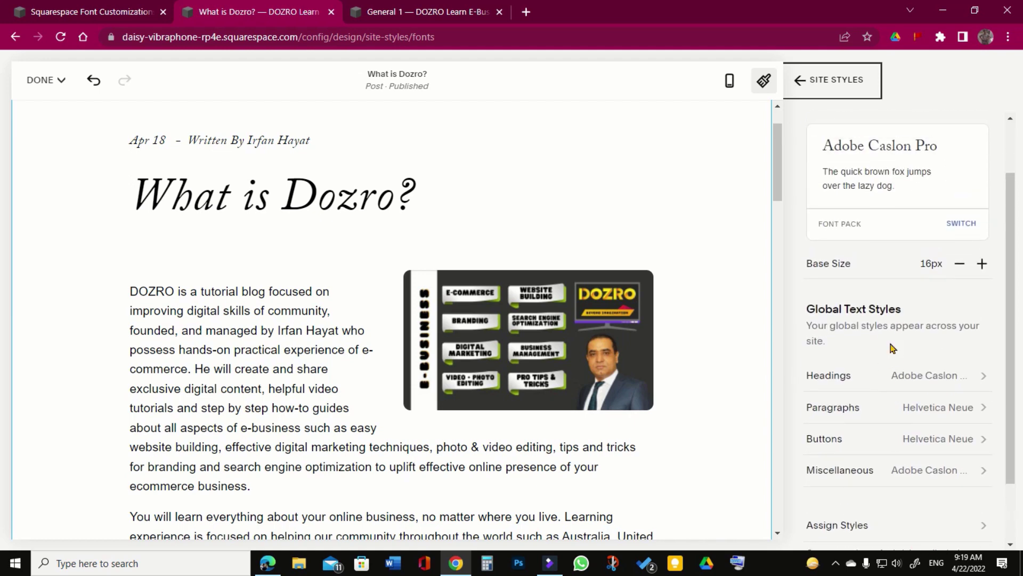
Undo the Adobe Caslon Pro switch and apply the Work Sans font pack
key(ctrl+z)
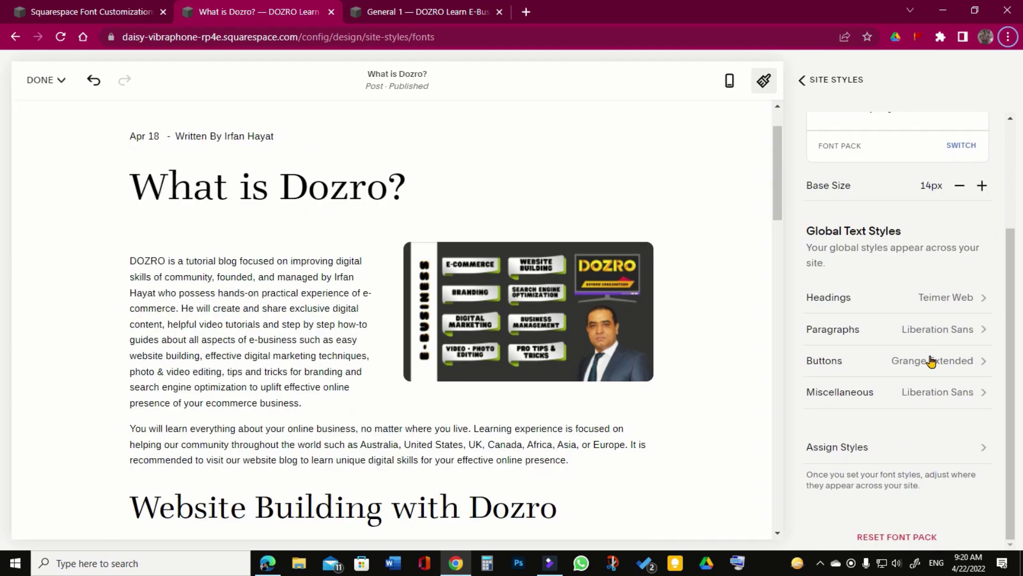
scroll(901, 347, up, 3)
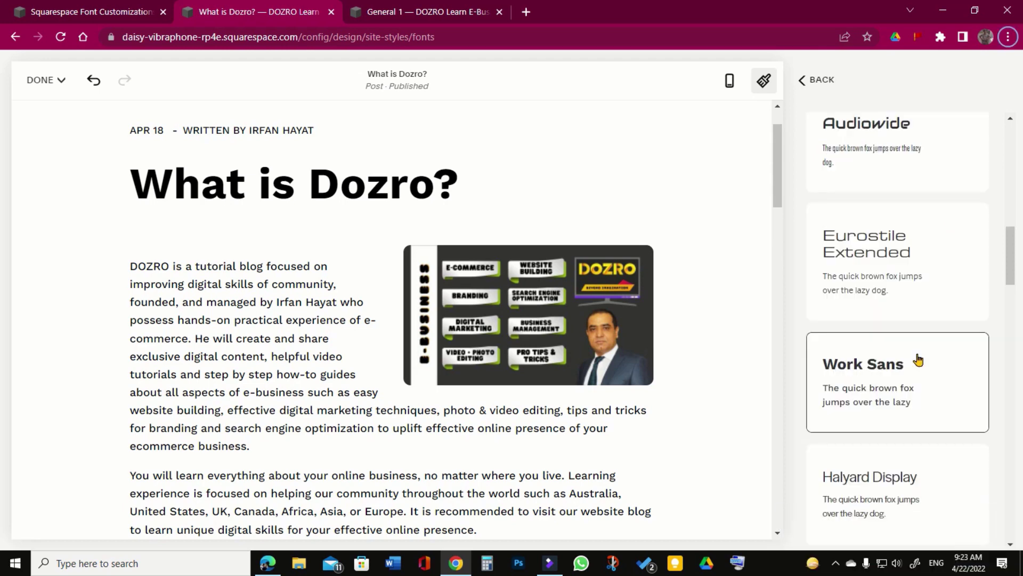
scroll(917, 358, down, 1)
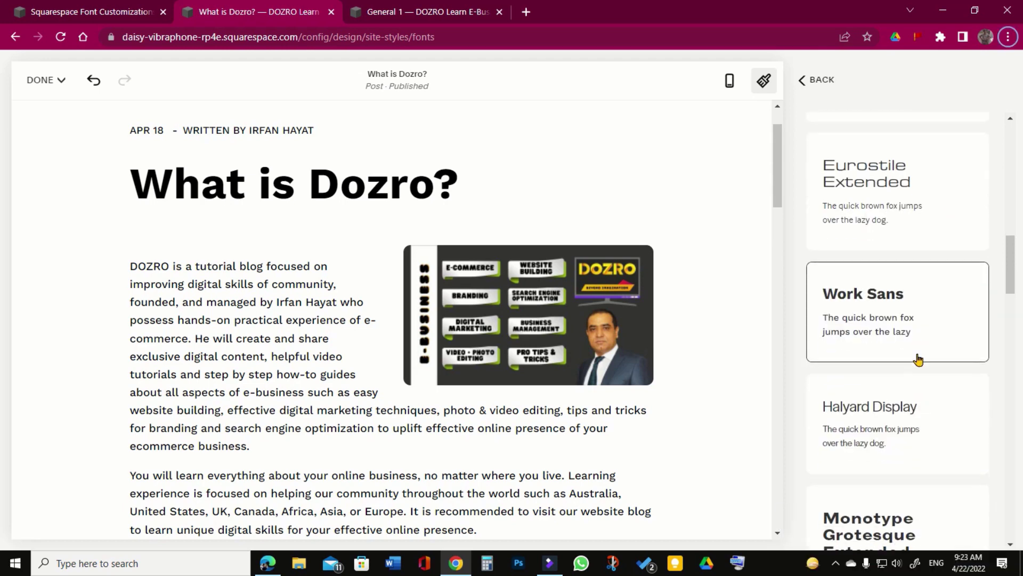
click(802, 80)
scroll(883, 325, down, 2)
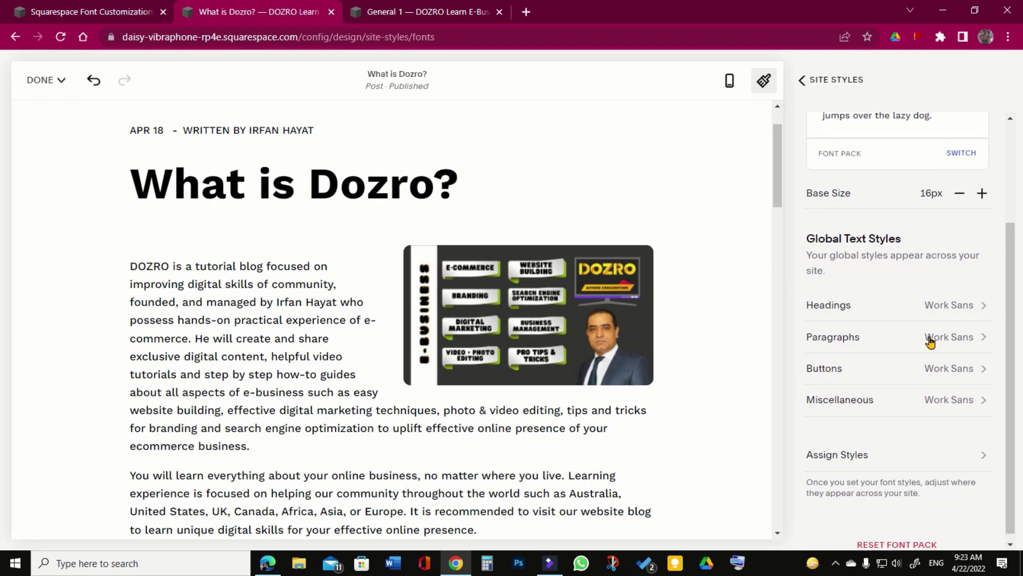
scroll(930, 343, up, 1)
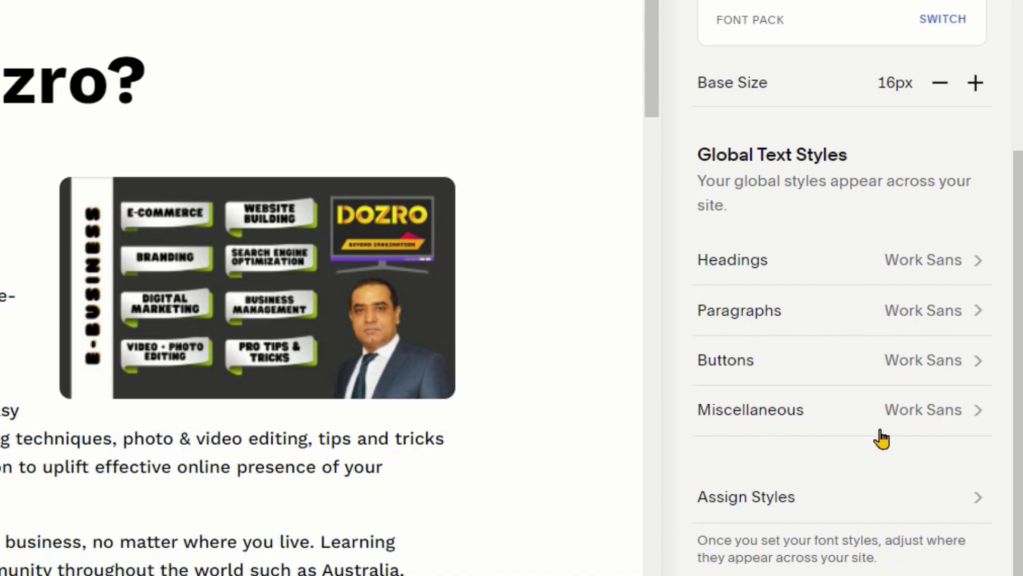
scroll(815, 362, up, 3)
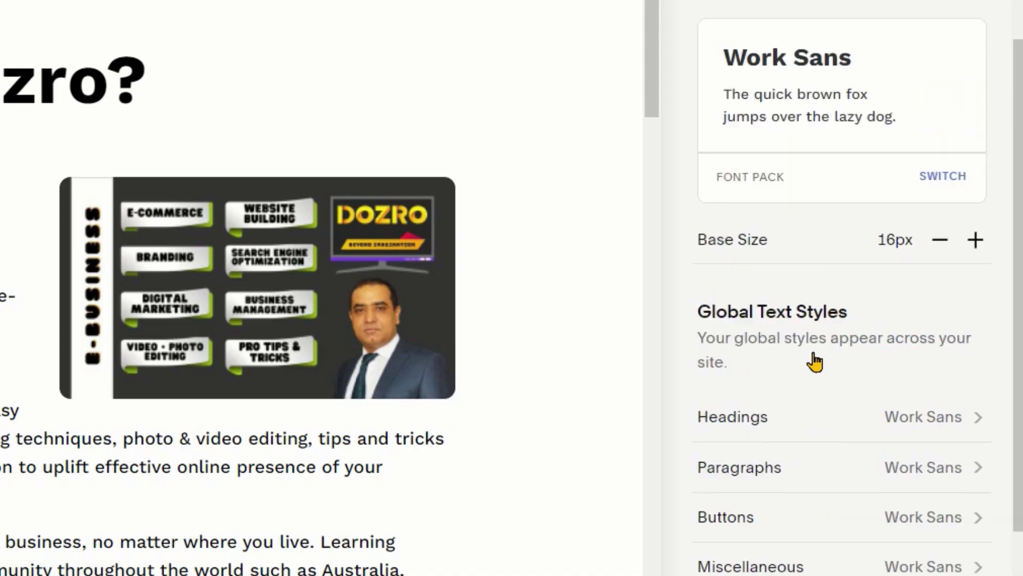
scroll(814, 336, up, 1)
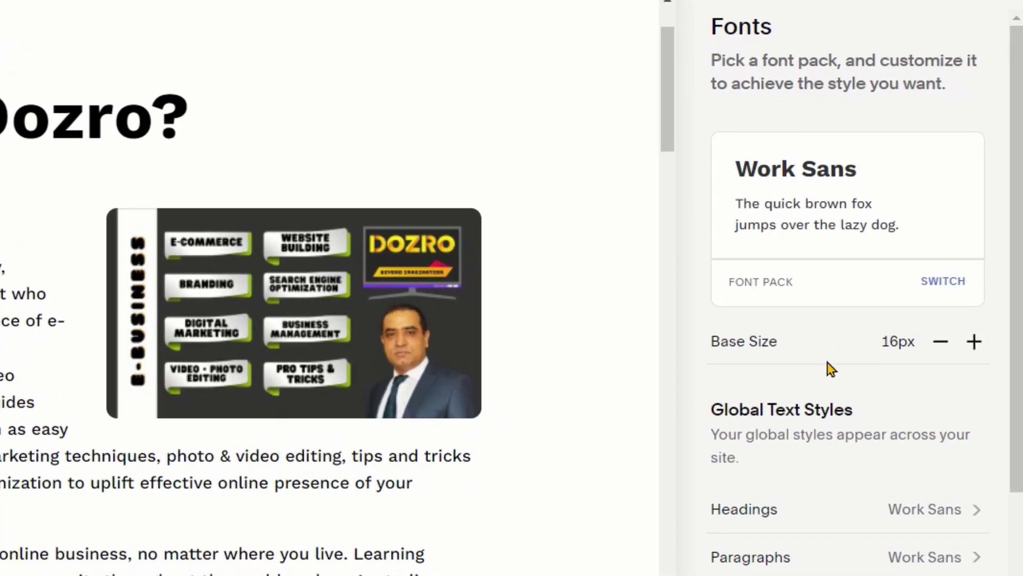
scroll(876, 402, down, 2)
click(975, 456)
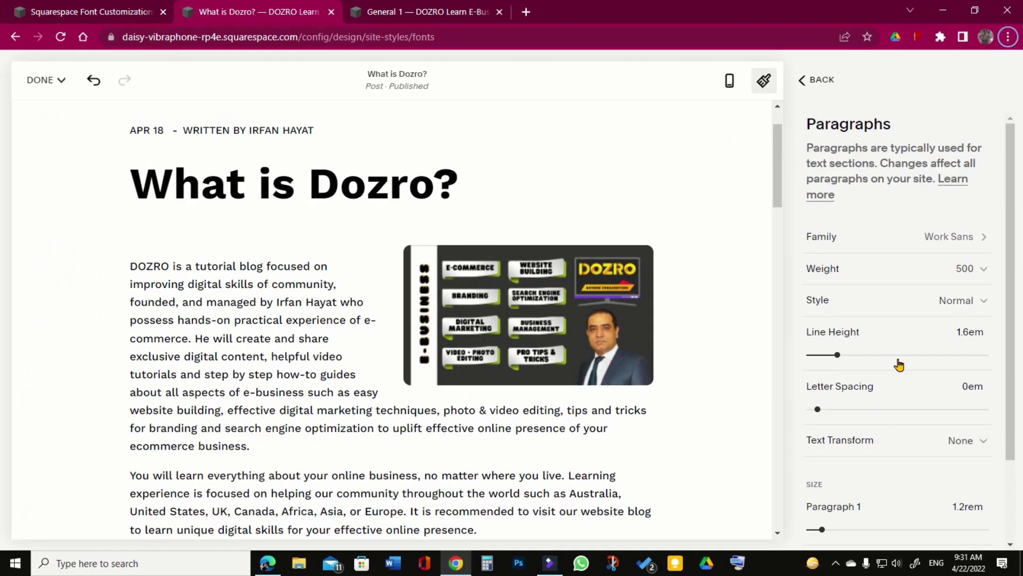
click(802, 80)
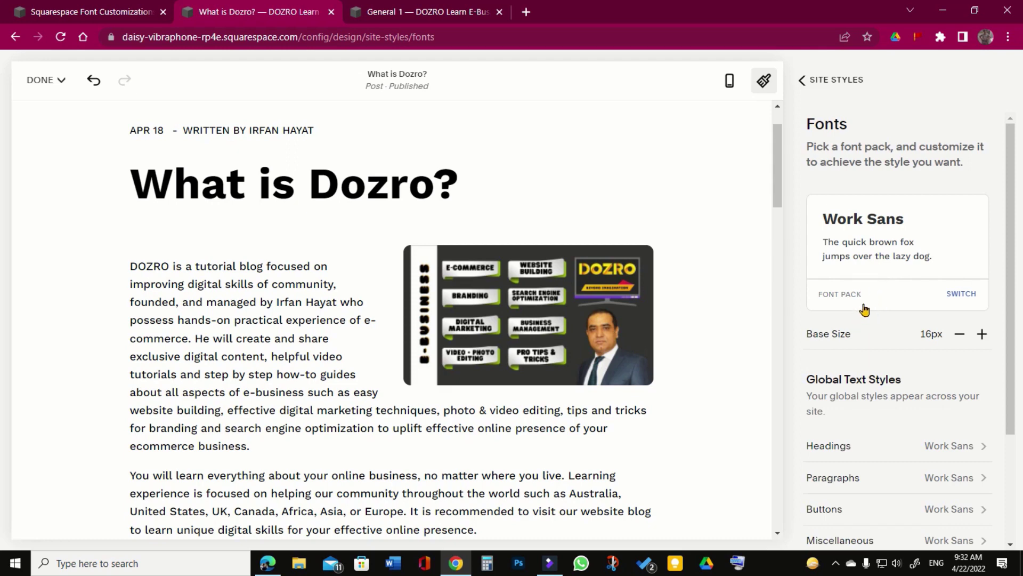
scroll(856, 312, down, 2)
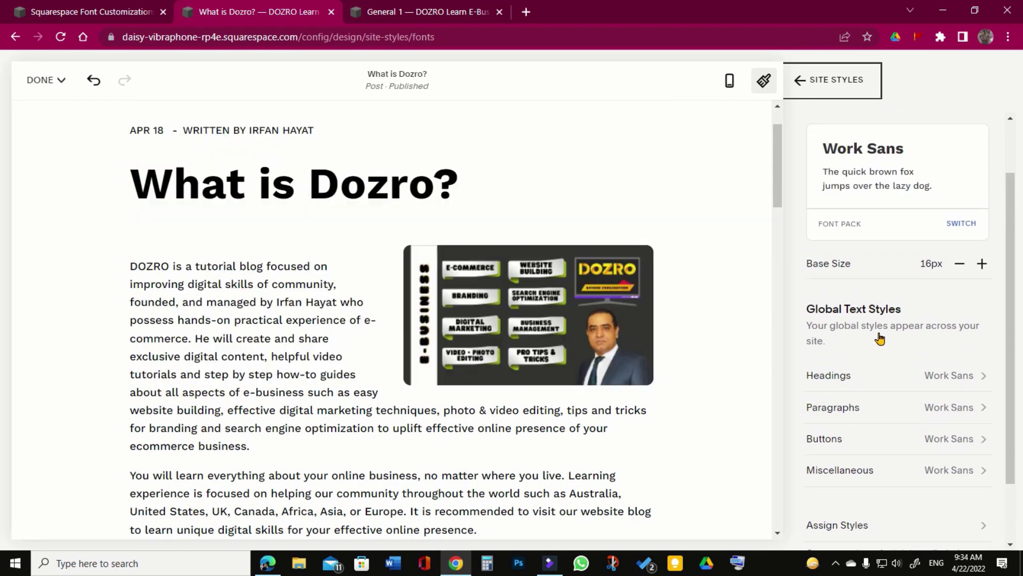
scroll(879, 338, up, 3)
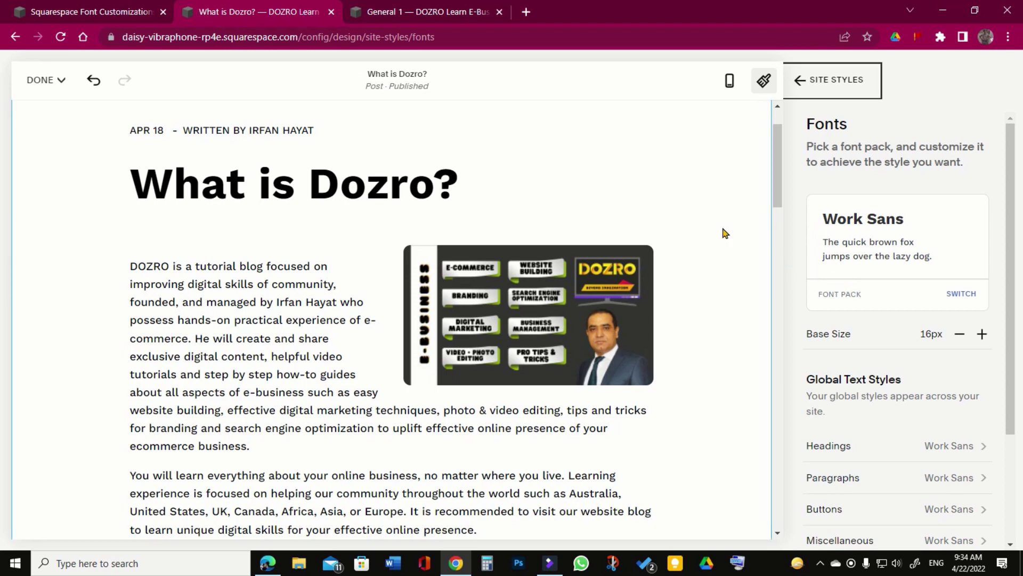
scroll(725, 233, up, 3)
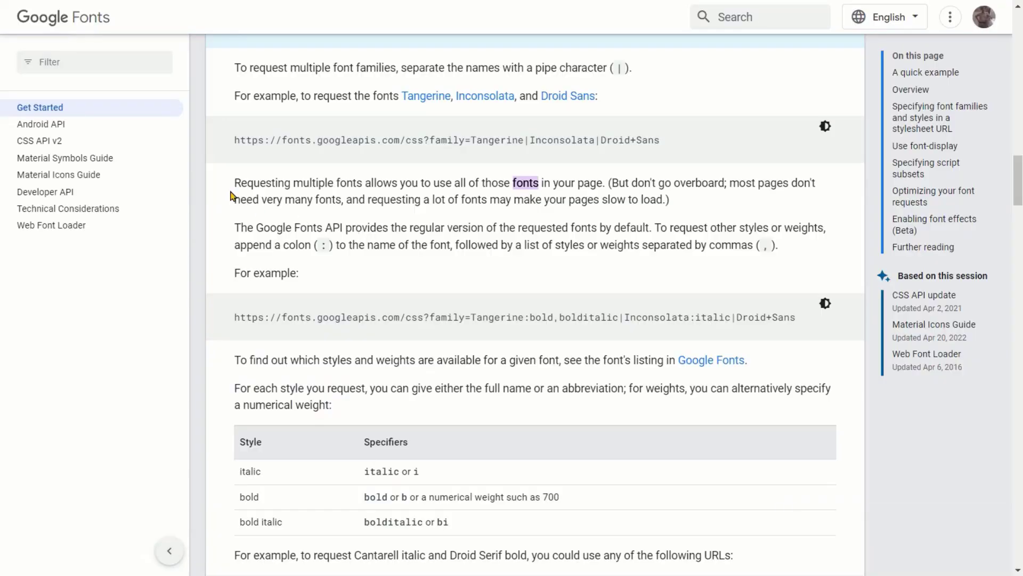
Highlight the paragraph warning that requesting many fonts slows page loading
drag(234, 183, 672, 199)
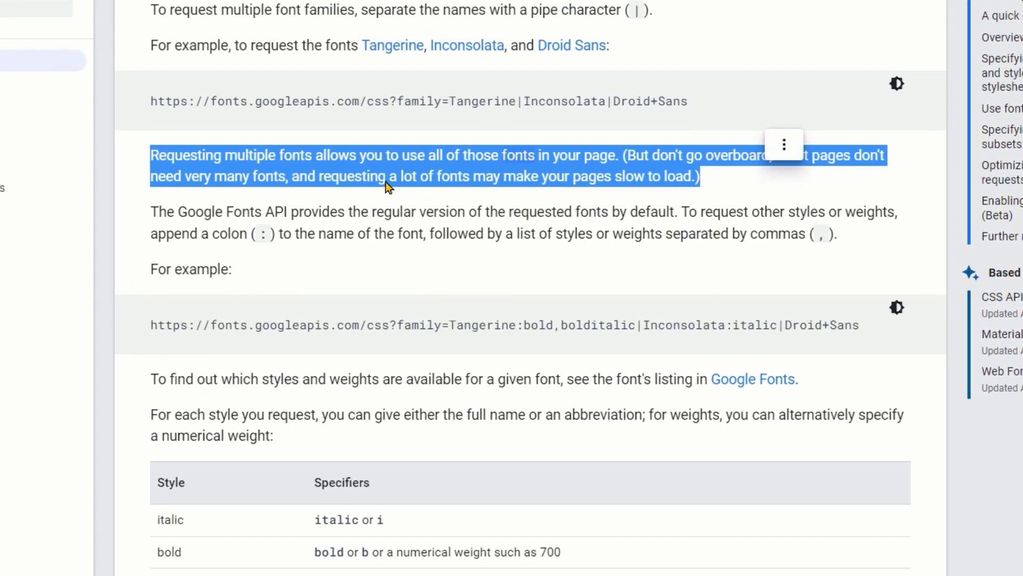